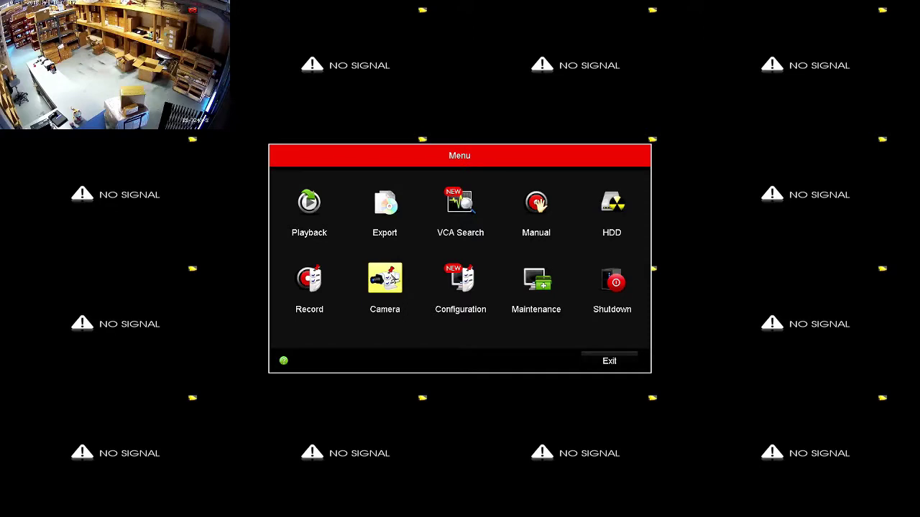
Open the recording export and limit the search to camera D1 only
click(388, 216)
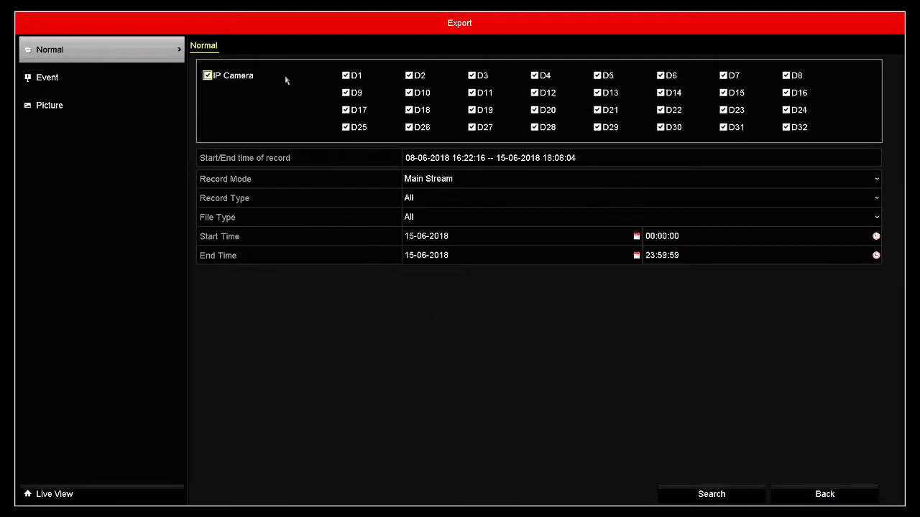
click(240, 79)
click(347, 77)
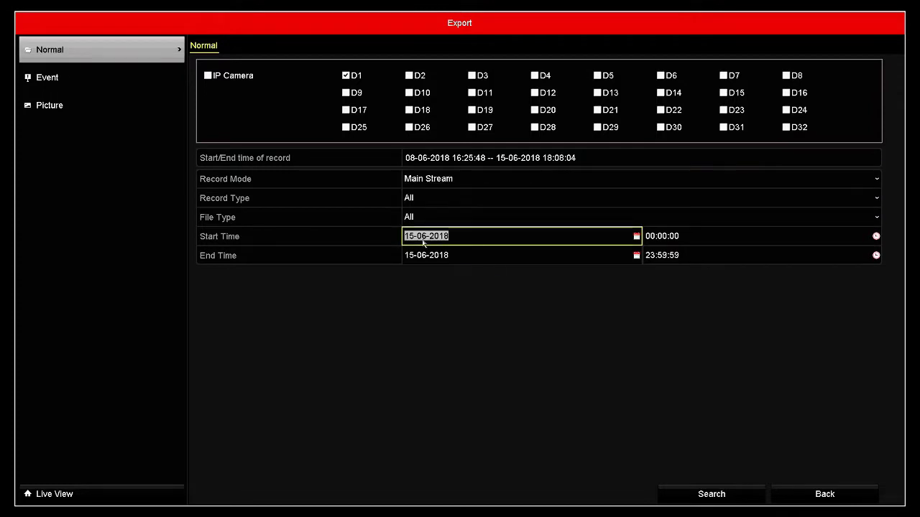
Set the start of the search range to 08-06-2018 at 15:00:00
click(636, 240)
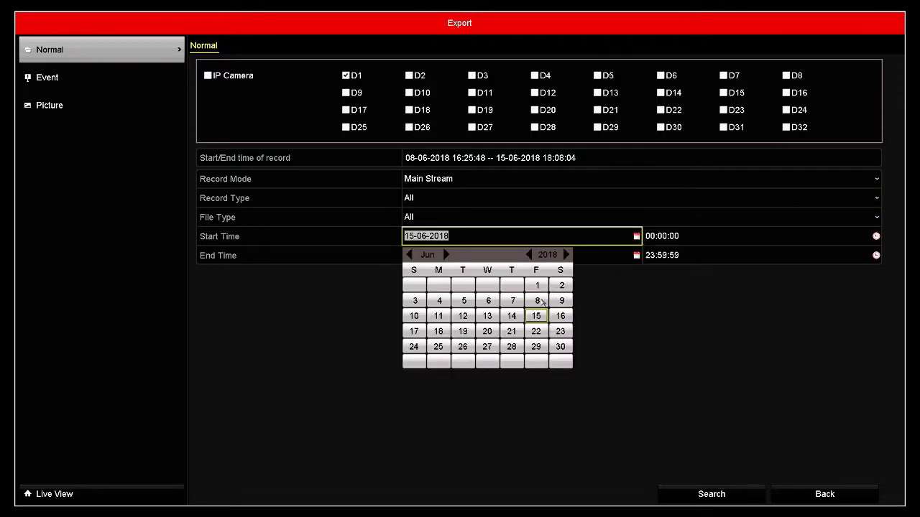
click(538, 301)
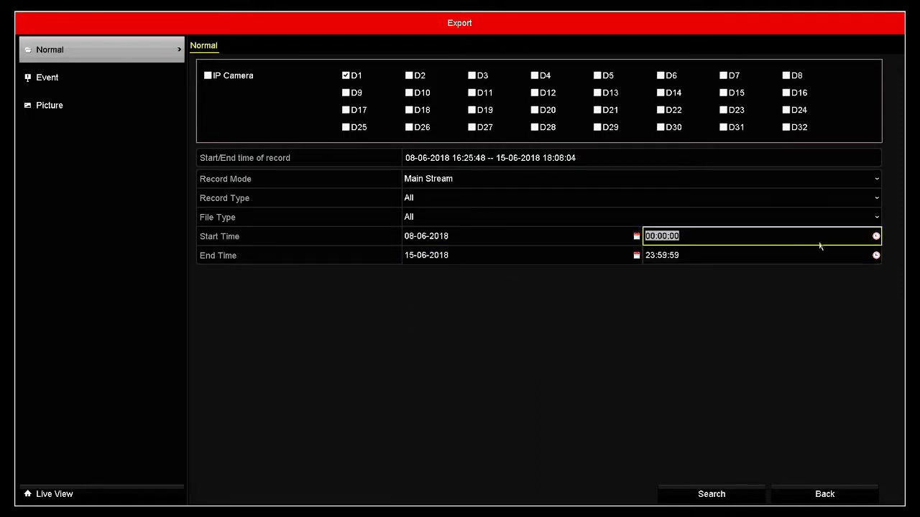
click(876, 236)
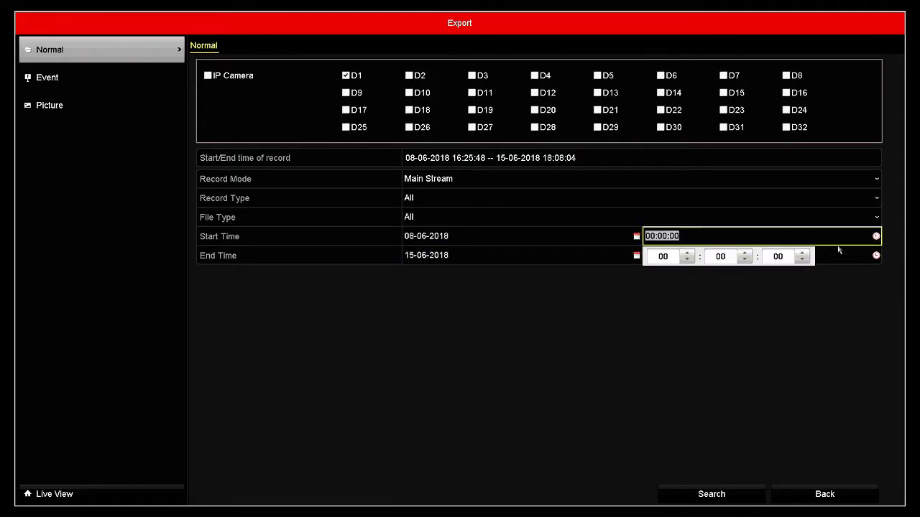
double_click(687, 254)
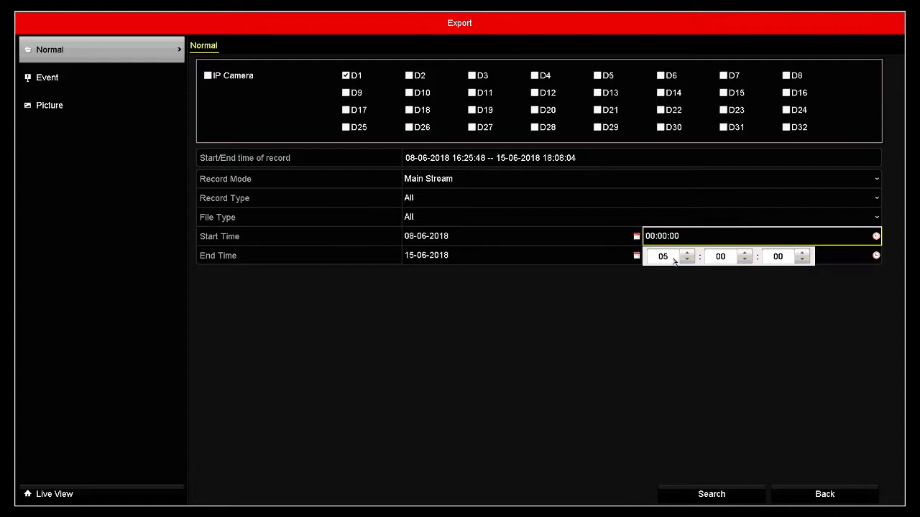
click(688, 253)
click(827, 287)
Set the end of the search range to 08-06-2018 at 15:51:59
click(875, 262)
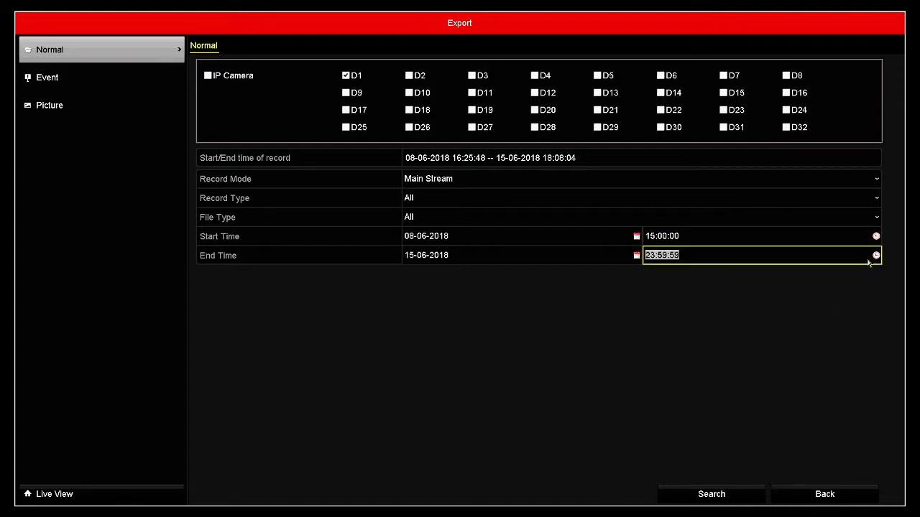
click(624, 263)
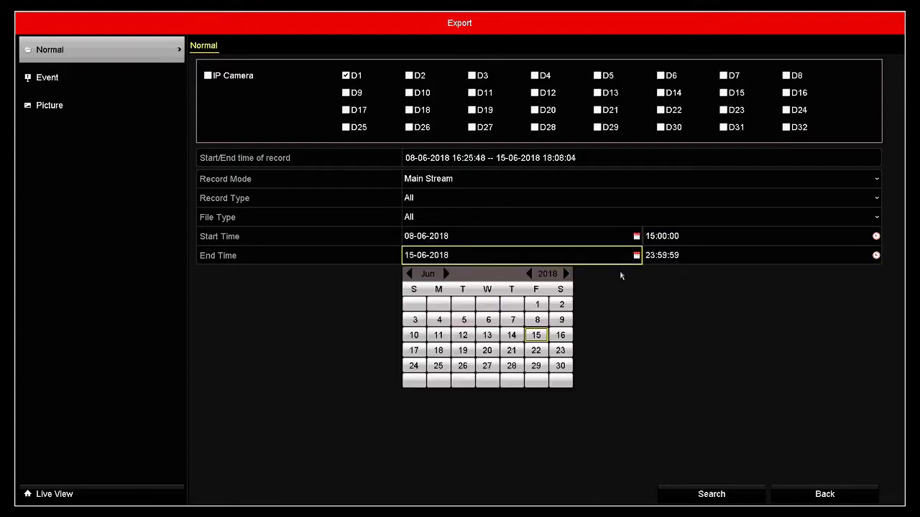
click(543, 321)
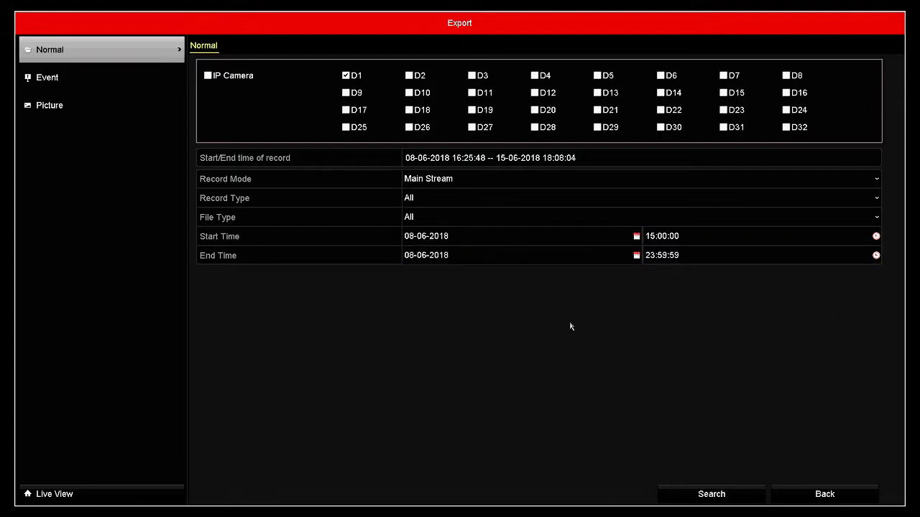
click(876, 258)
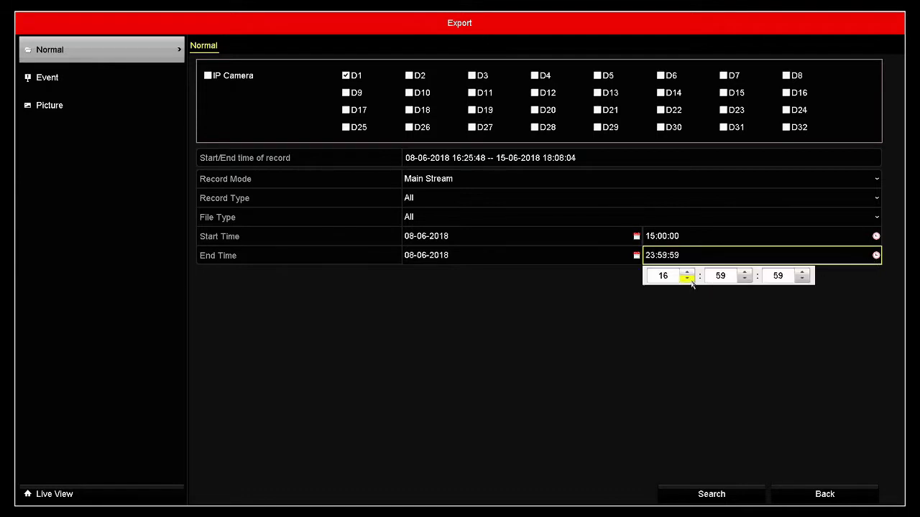
click(691, 283)
click(746, 280)
click(746, 281)
click(747, 281)
click(745, 280)
click(663, 256)
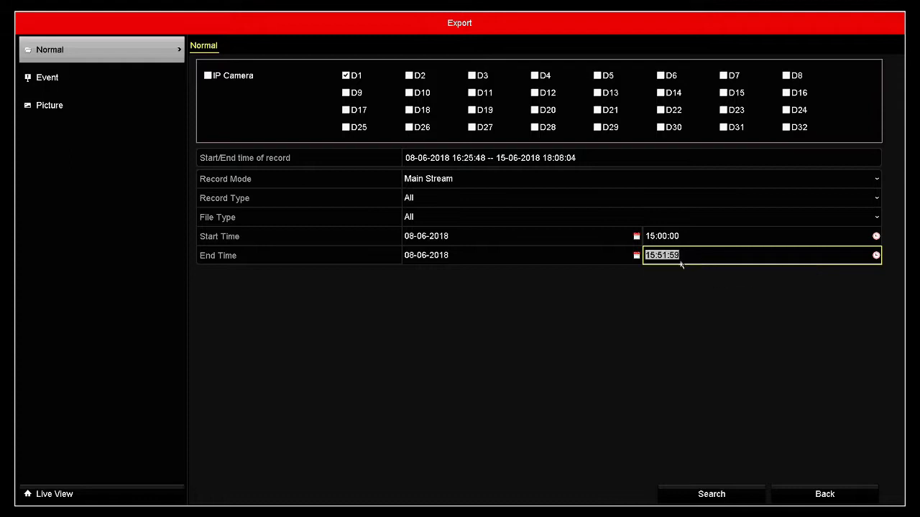
Adjust the search times to 13:00:00 through 19:40:59 and search for the camera's recordings
click(667, 257)
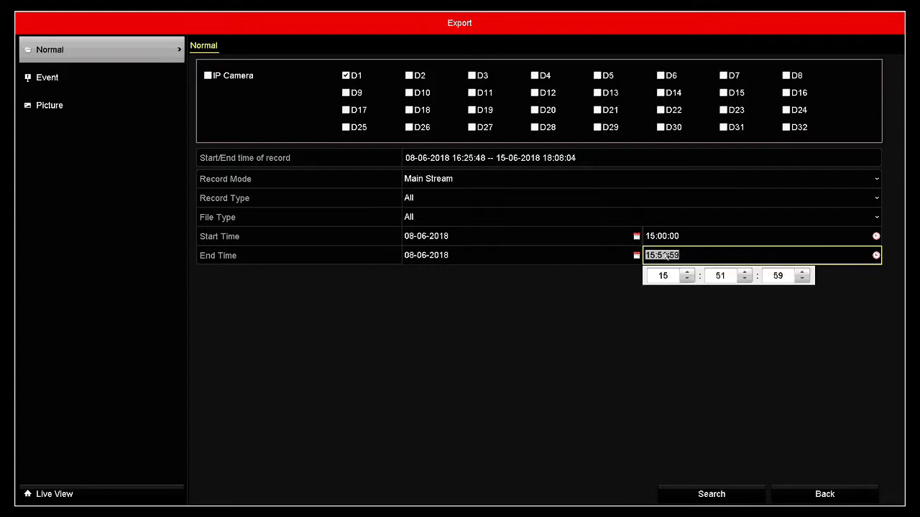
click(745, 280)
click(745, 281)
click(745, 280)
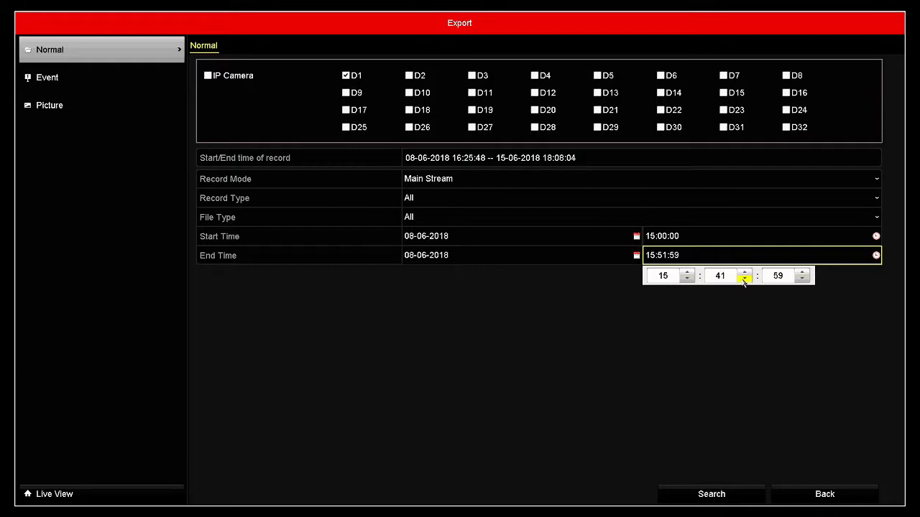
click(755, 448)
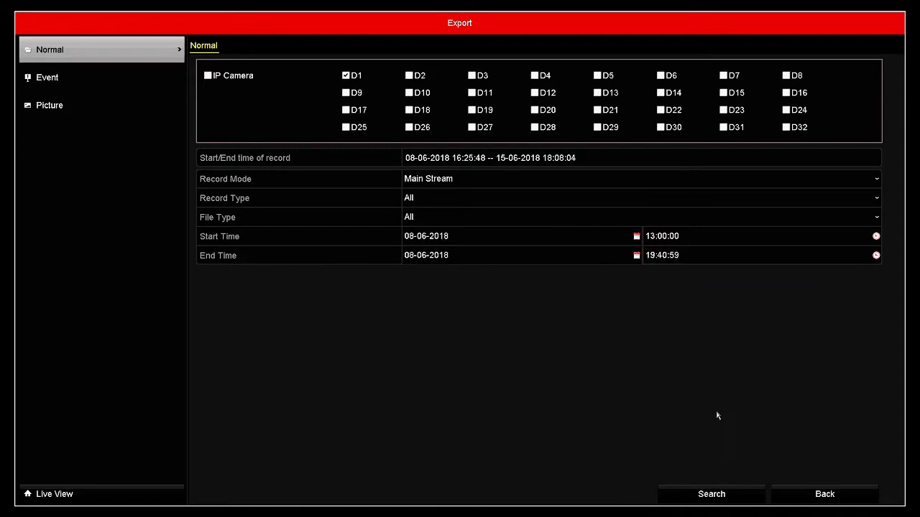
click(722, 496)
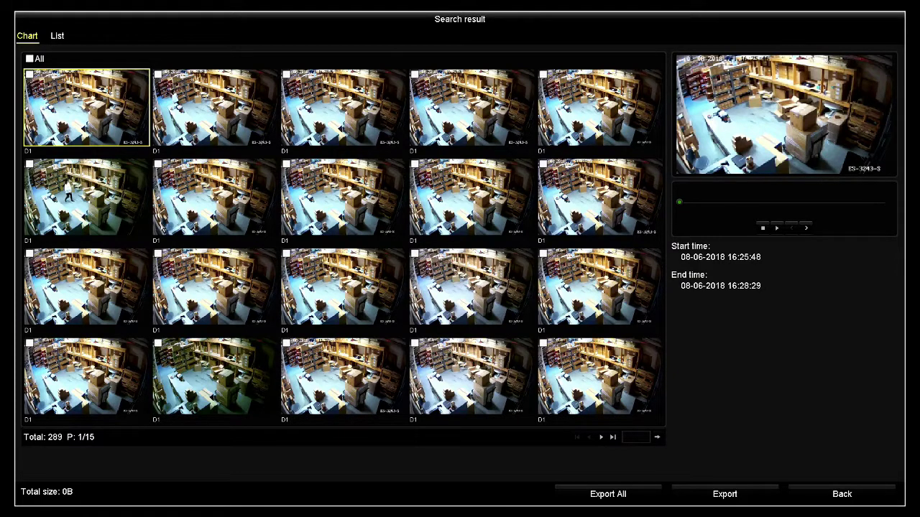
Mark the five clips in the first row of the search results for export
click(31, 59)
click(30, 60)
click(29, 74)
click(158, 74)
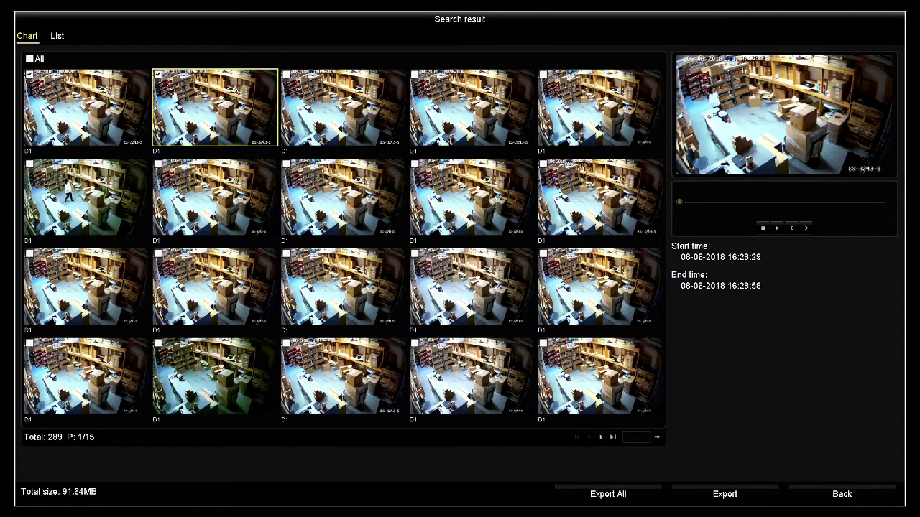
click(286, 74)
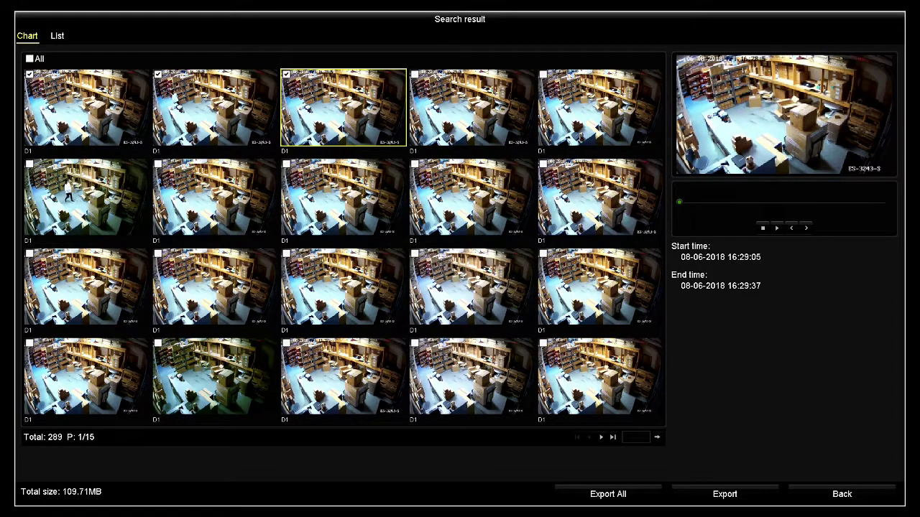
click(415, 74)
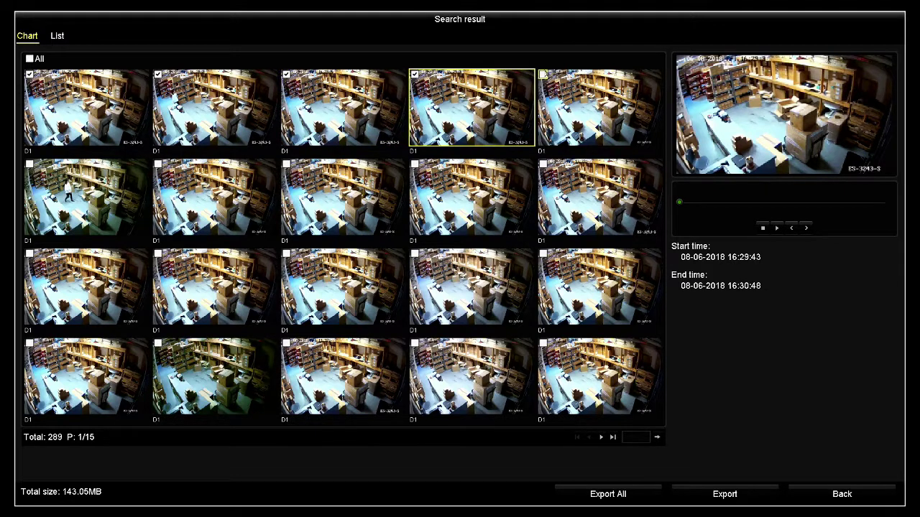
click(544, 74)
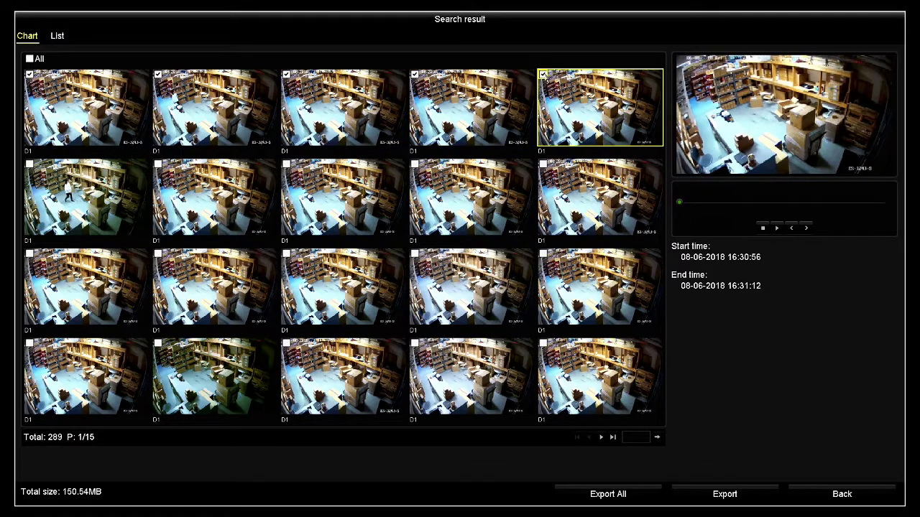
Start exporting the marked clips and refresh the storage devices to use USB Flash Disk 1-1
click(724, 494)
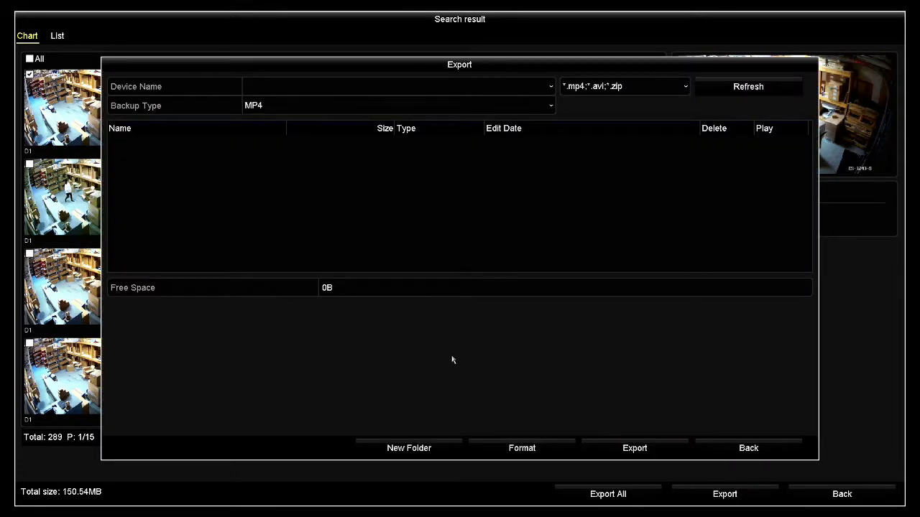
click(429, 94)
click(423, 87)
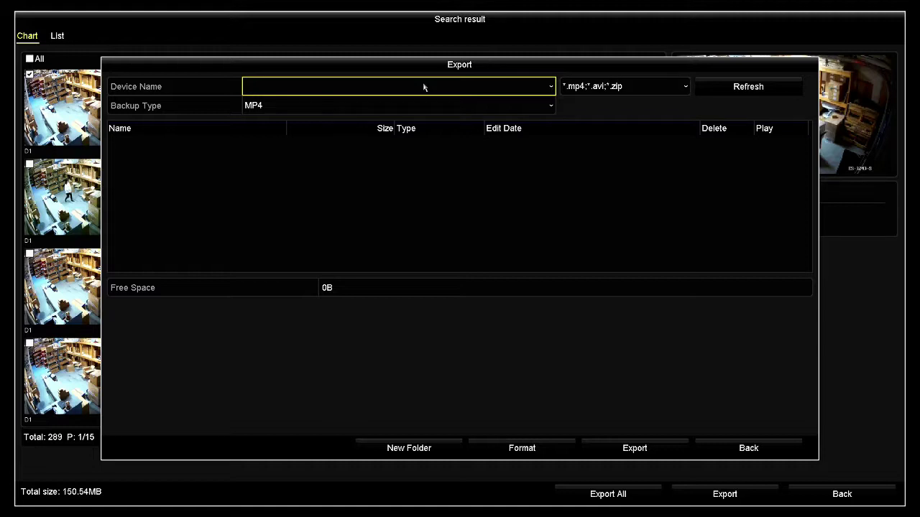
click(708, 85)
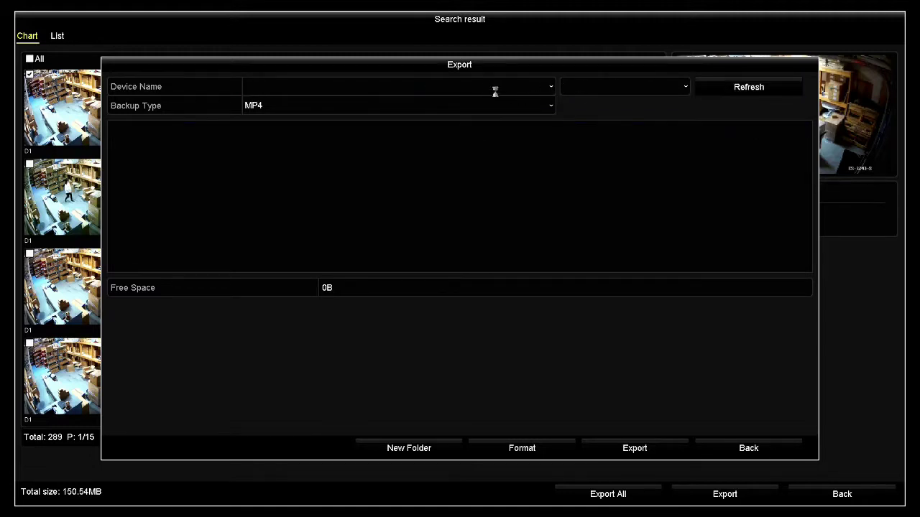
click(540, 87)
click(540, 87)
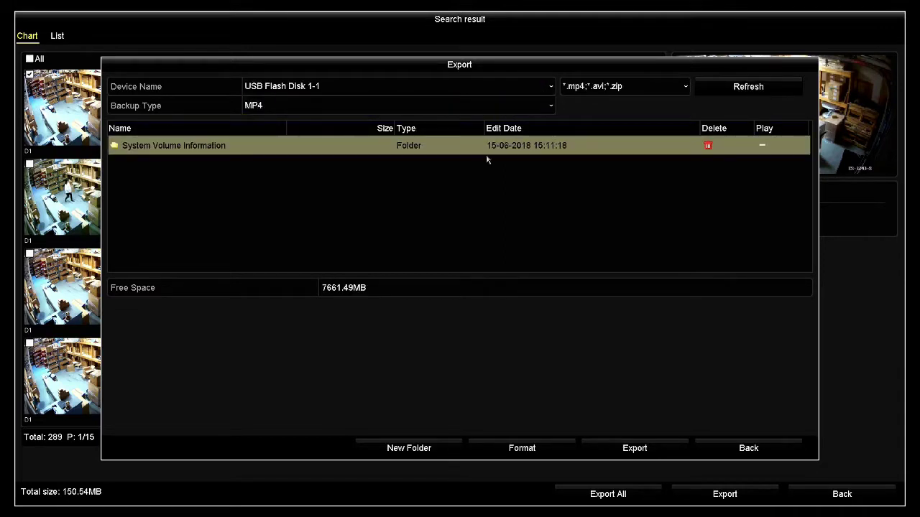
Create a folder named video on the USB flash disk and open it
click(426, 444)
click(407, 213)
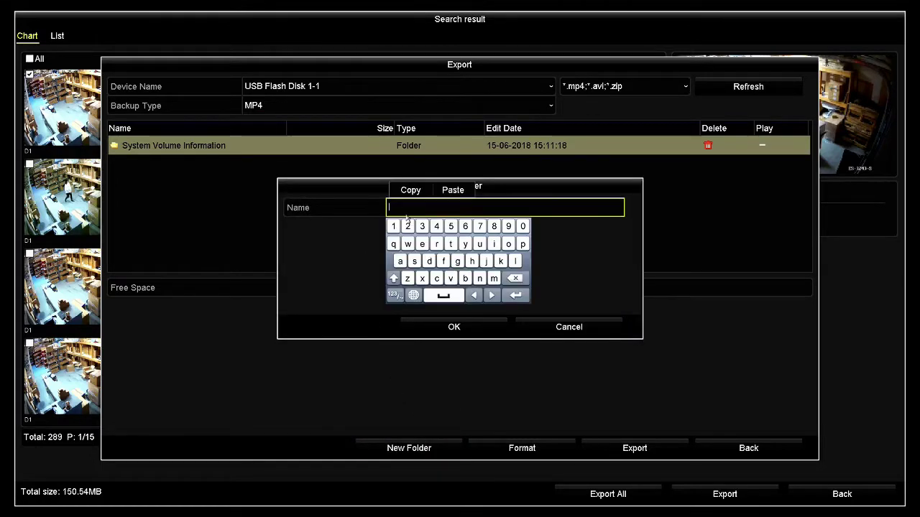
click(451, 278)
click(494, 244)
click(429, 261)
click(422, 244)
click(508, 244)
click(612, 312)
click(469, 326)
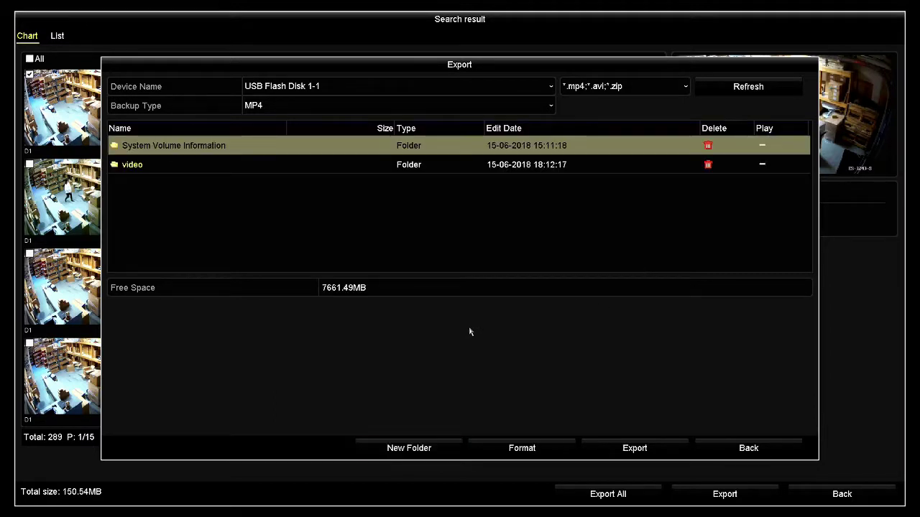
double_click(165, 167)
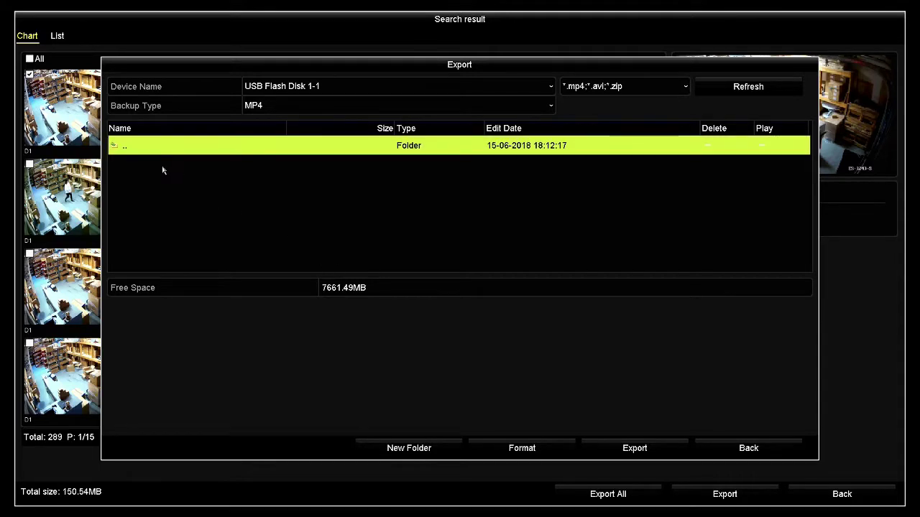
Export the marked clips as MP4 into the video folder with the Video and log option
click(624, 447)
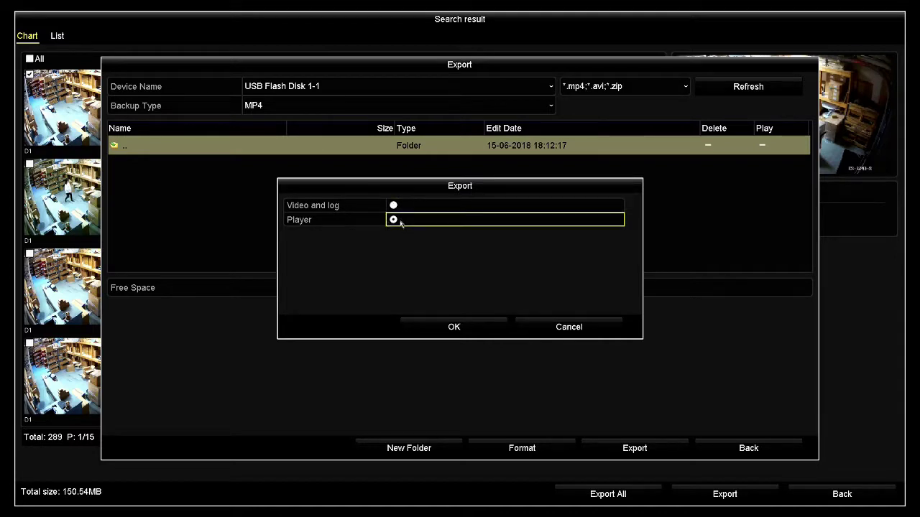
click(393, 205)
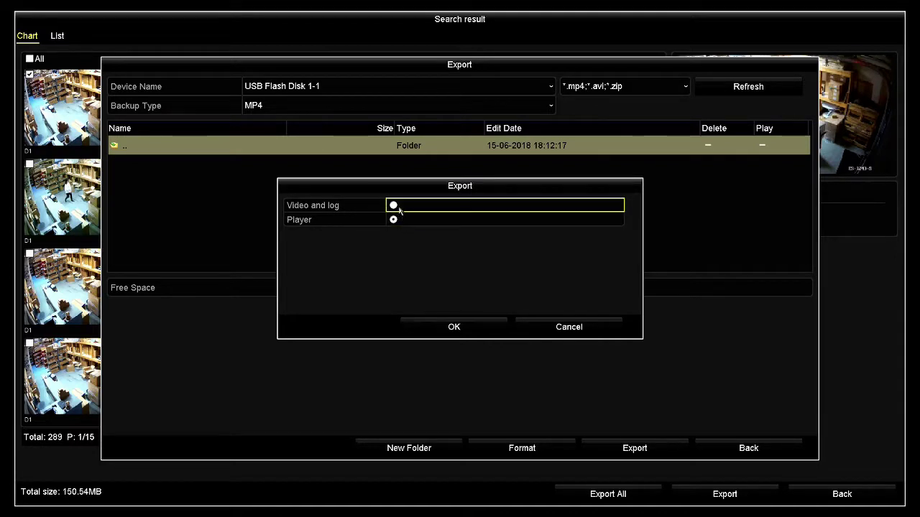
click(455, 328)
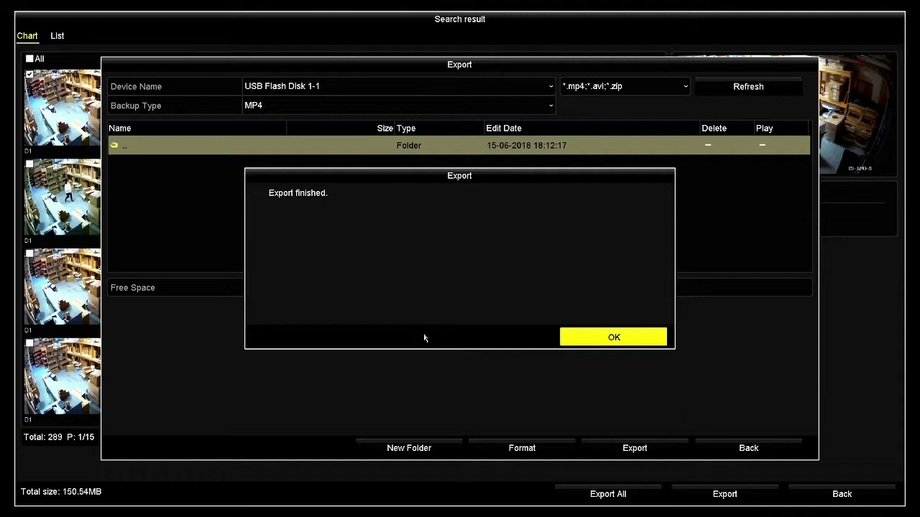
click(612, 336)
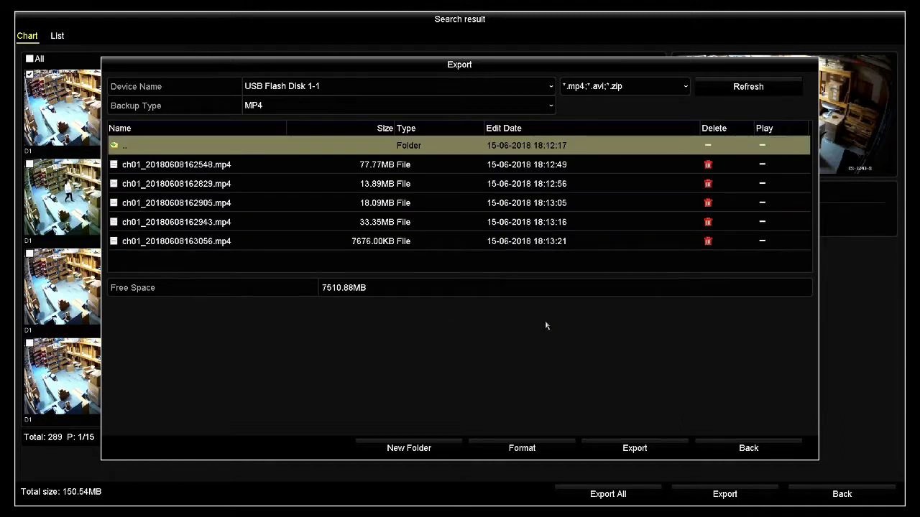
Export the Player to the same video folder on the USB flash disk
click(596, 449)
click(399, 219)
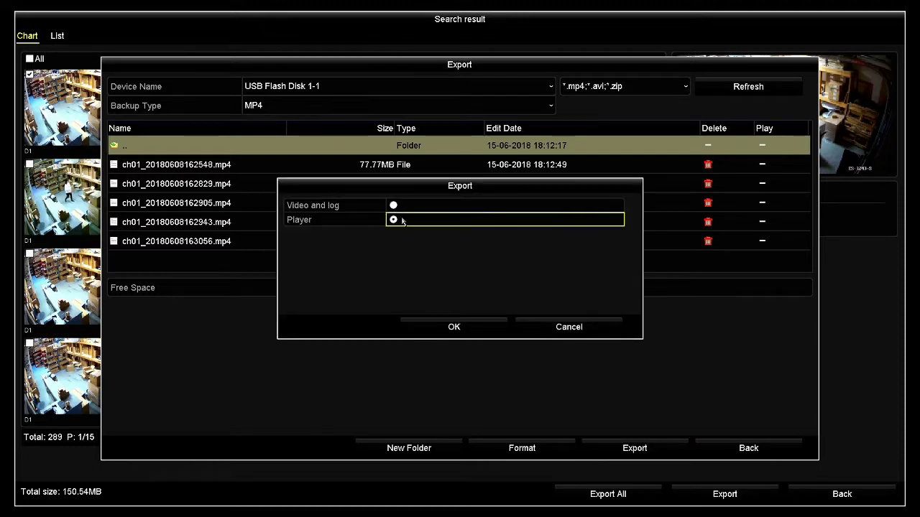
click(472, 329)
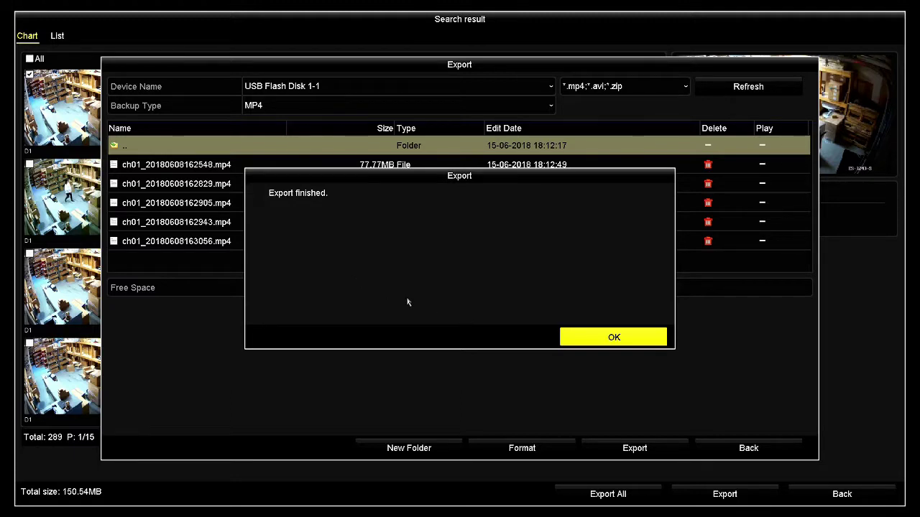
click(605, 337)
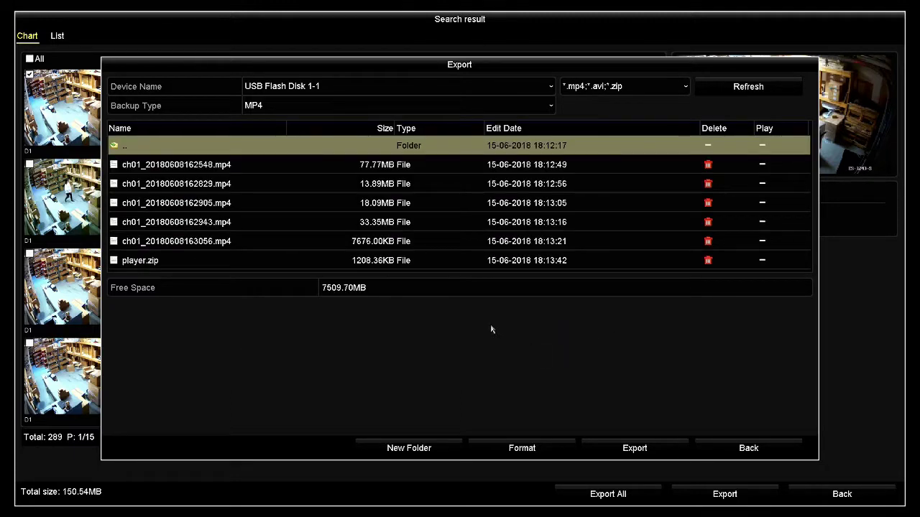
Select the exported player.zip, leave the export dialog and return to the search criteria
click(170, 267)
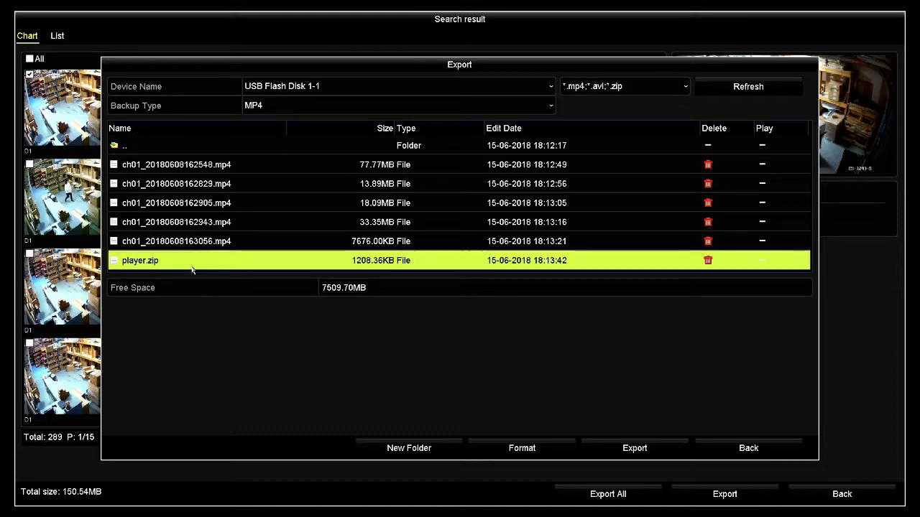
click(741, 451)
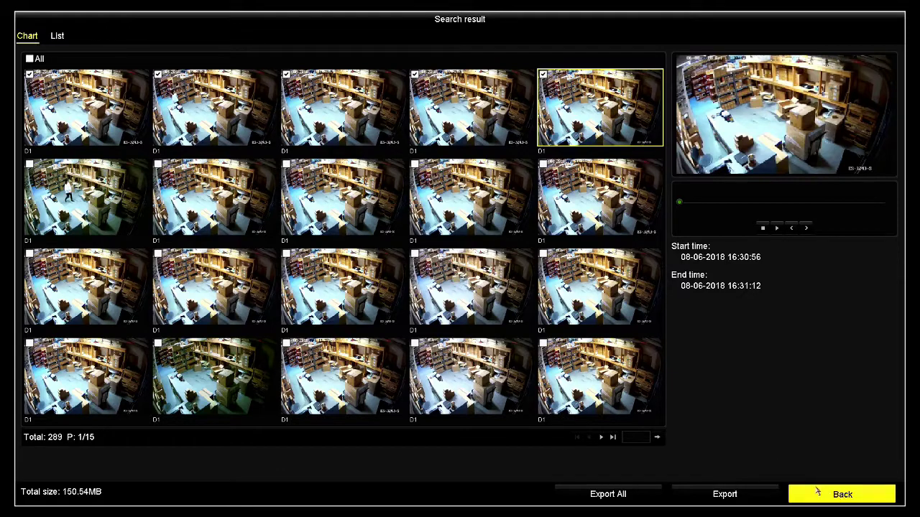
click(845, 502)
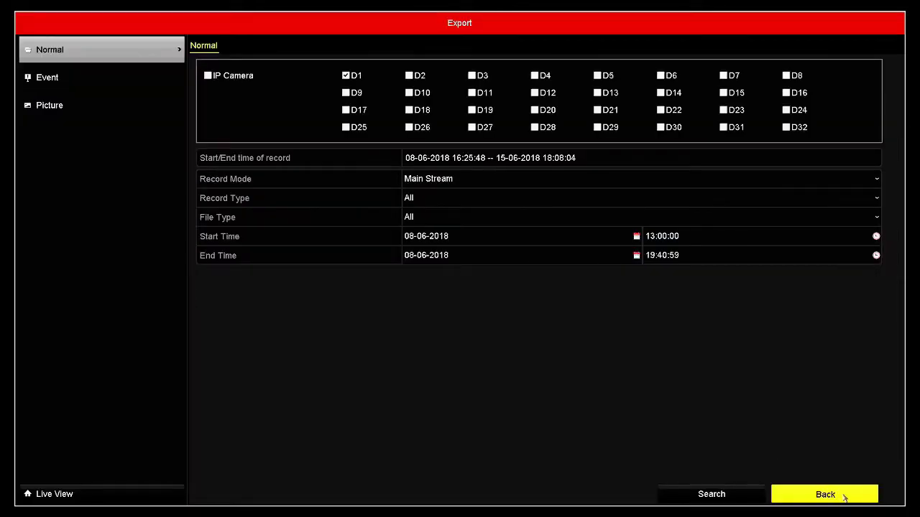